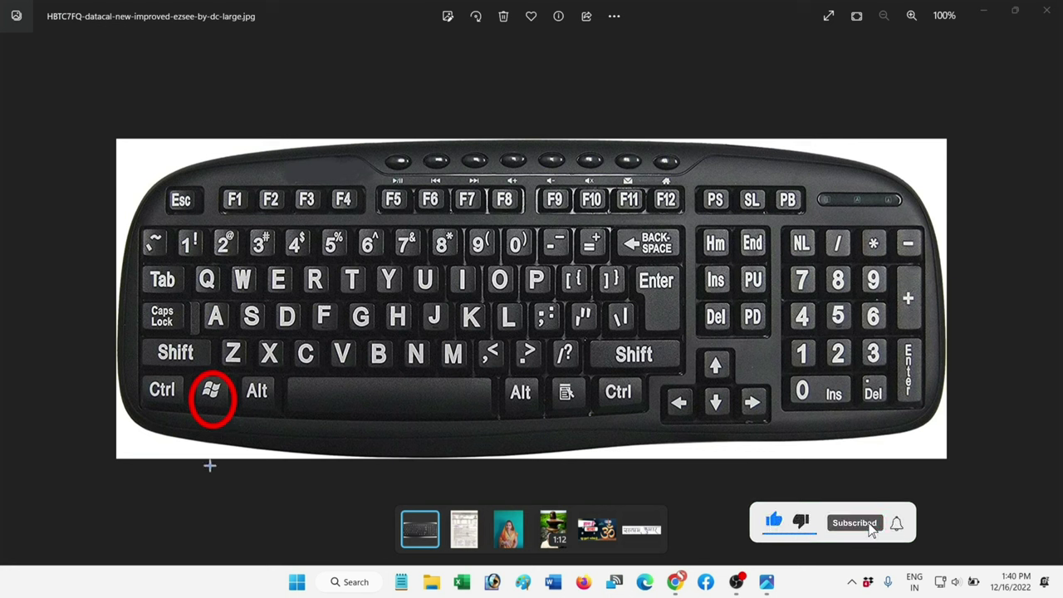
Close the keyboard picture, then open the Start menu and dismiss it to return to the desktop
key("alt+F4")
key("super")
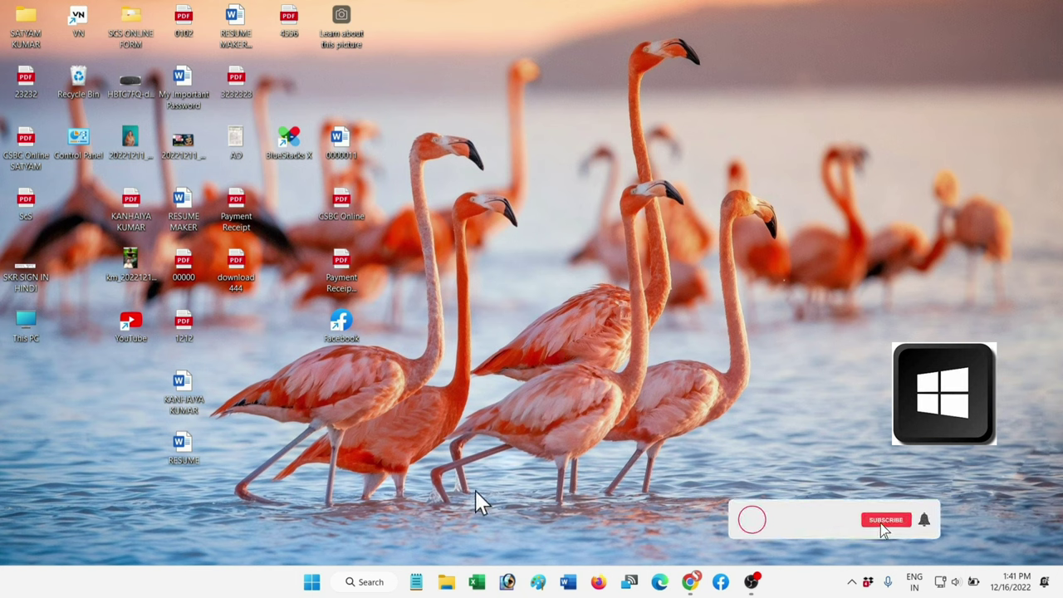
key("super")
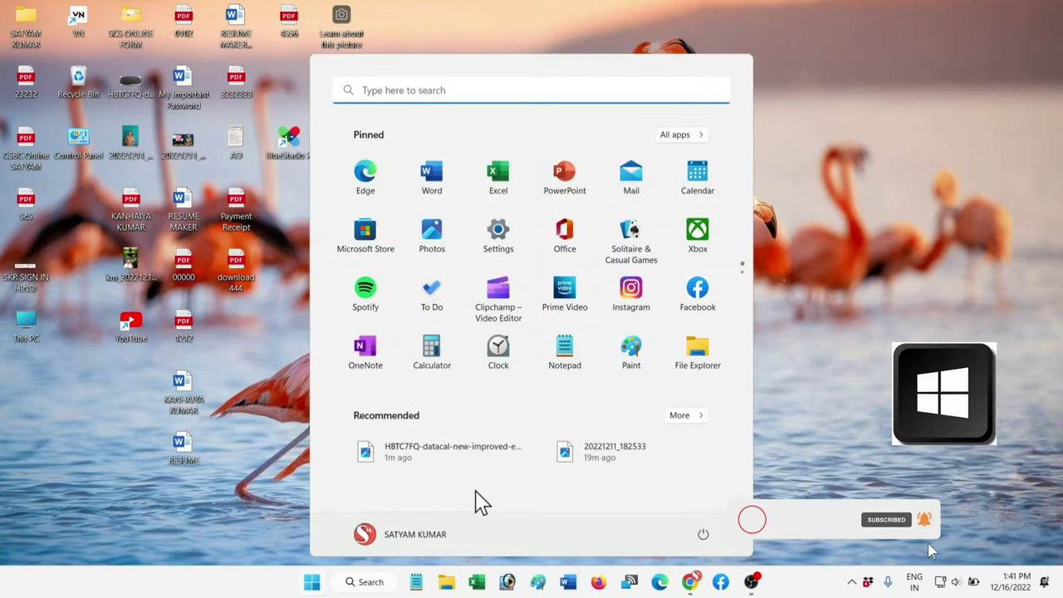
left_click(822, 281)
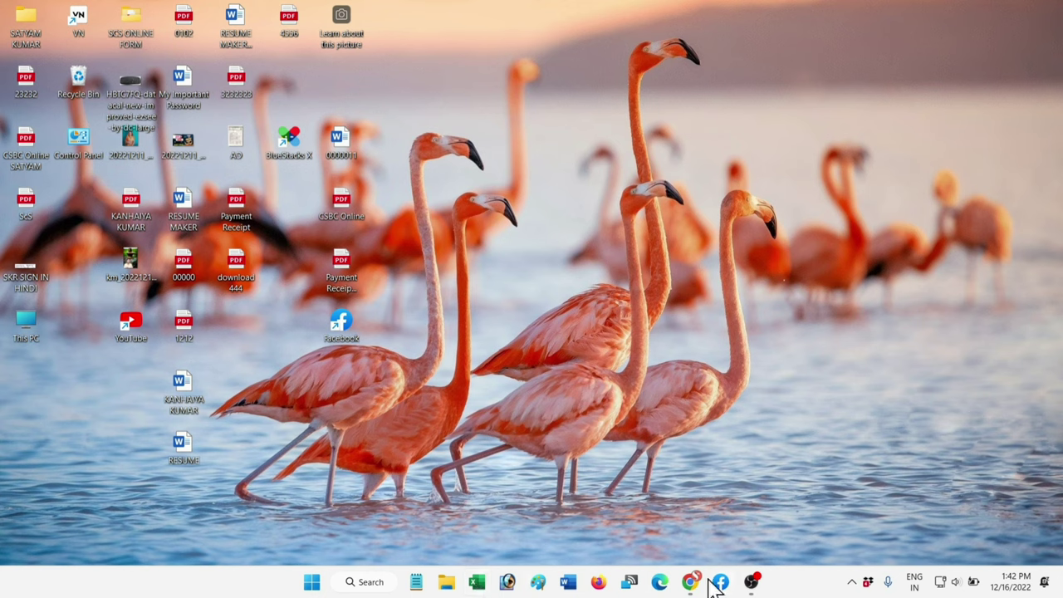
Launch the first pinned taskbar app, Notepad, and close it, and do the same with the second, File Explorer
mouse_move(686, 580)
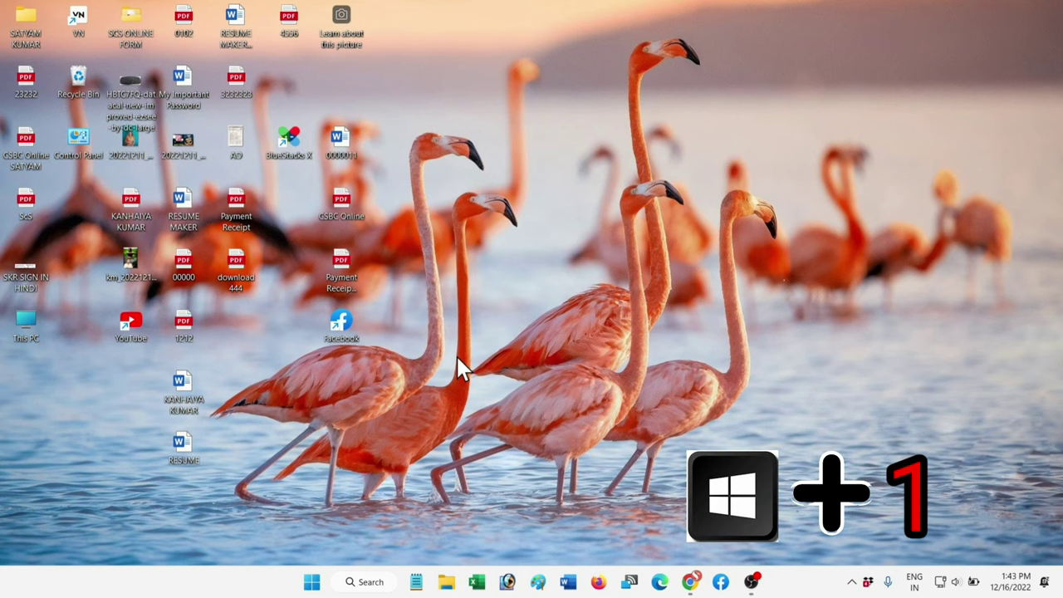
key("super+1")
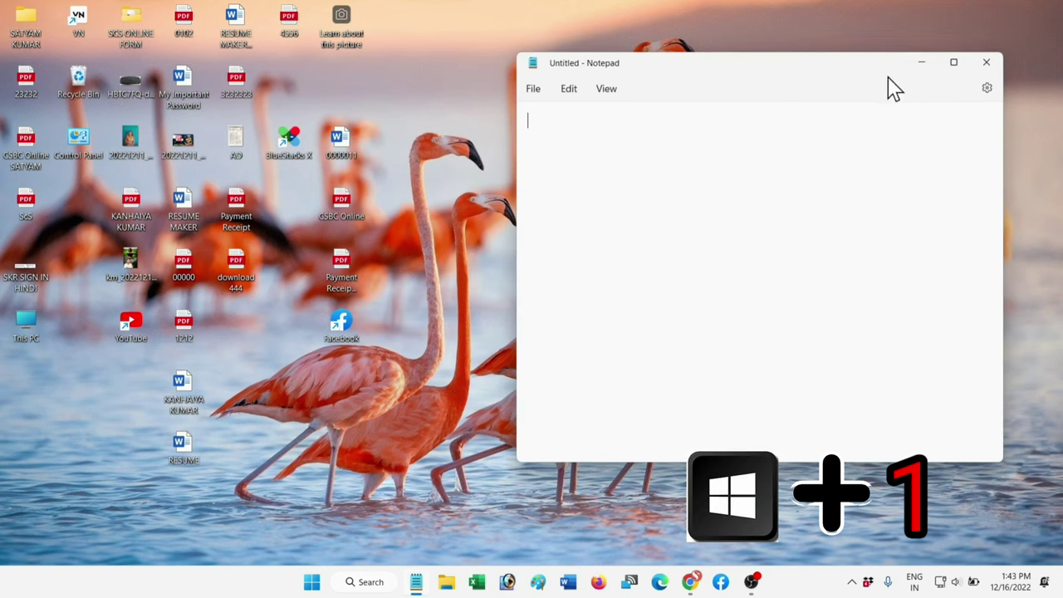
left_click(986, 63)
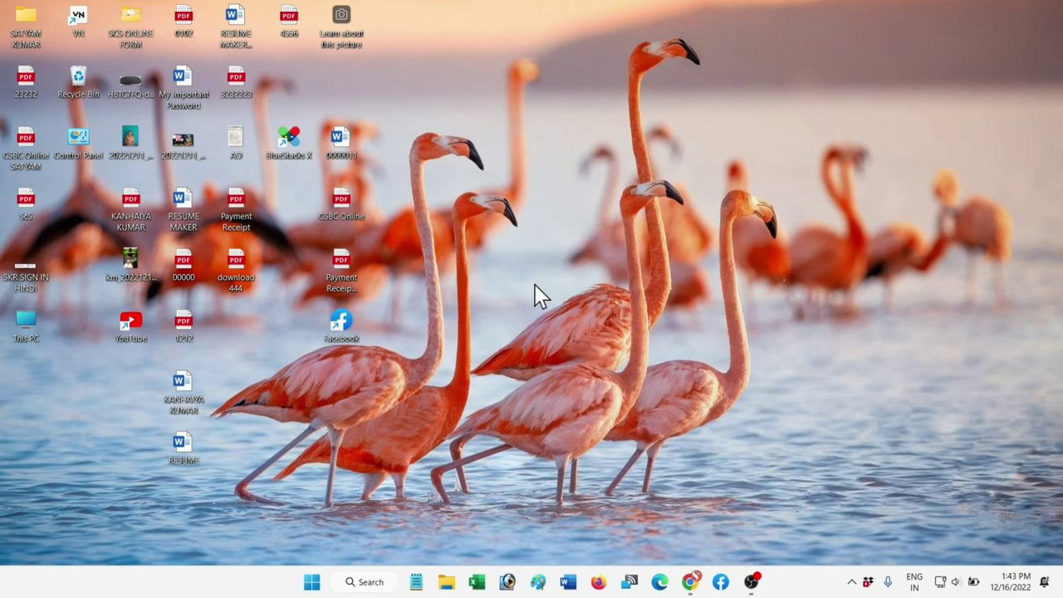
key("super+2")
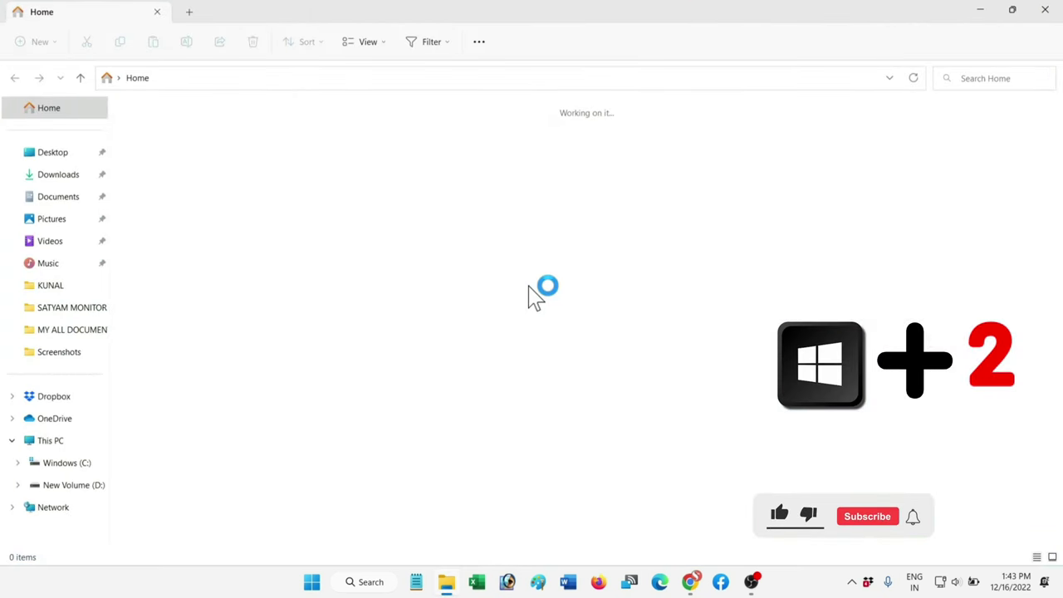
left_click(1044, 9)
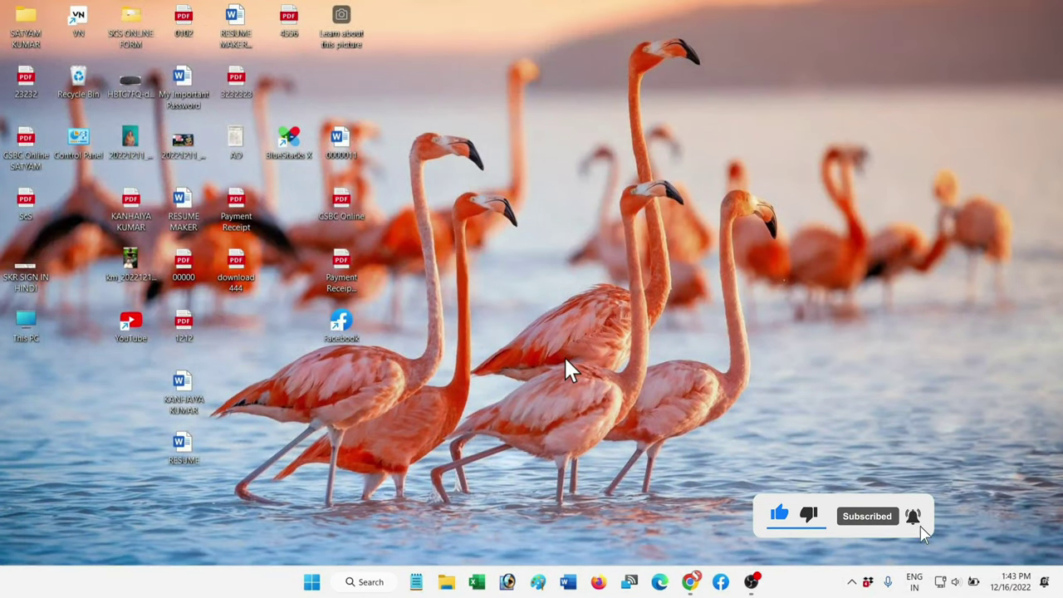
Launch Excel, the third pinned taskbar app, with a blank workbook and lock the computer
key("super+3")
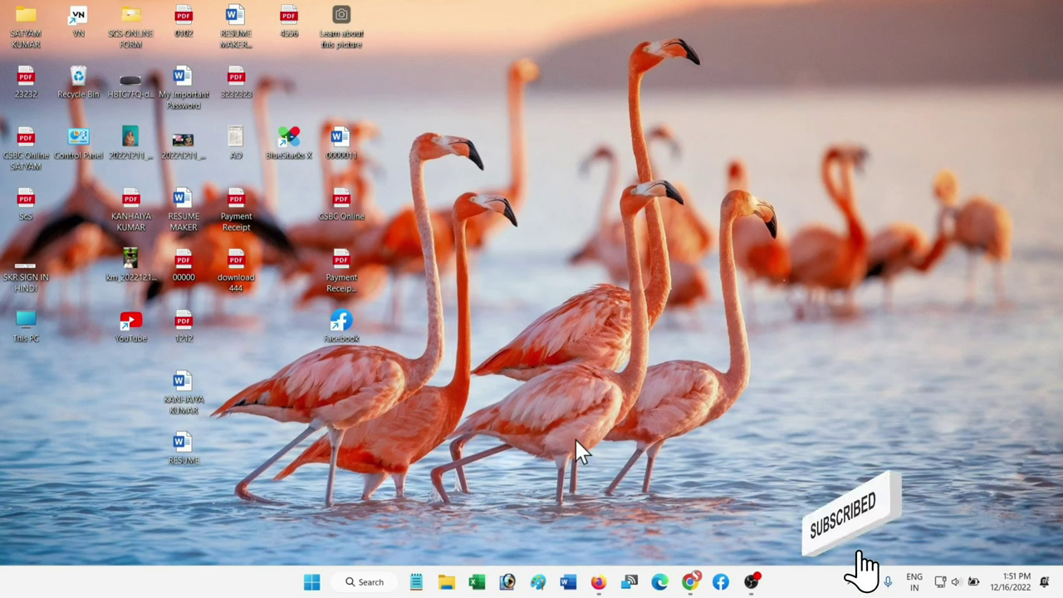
left_click(477, 581)
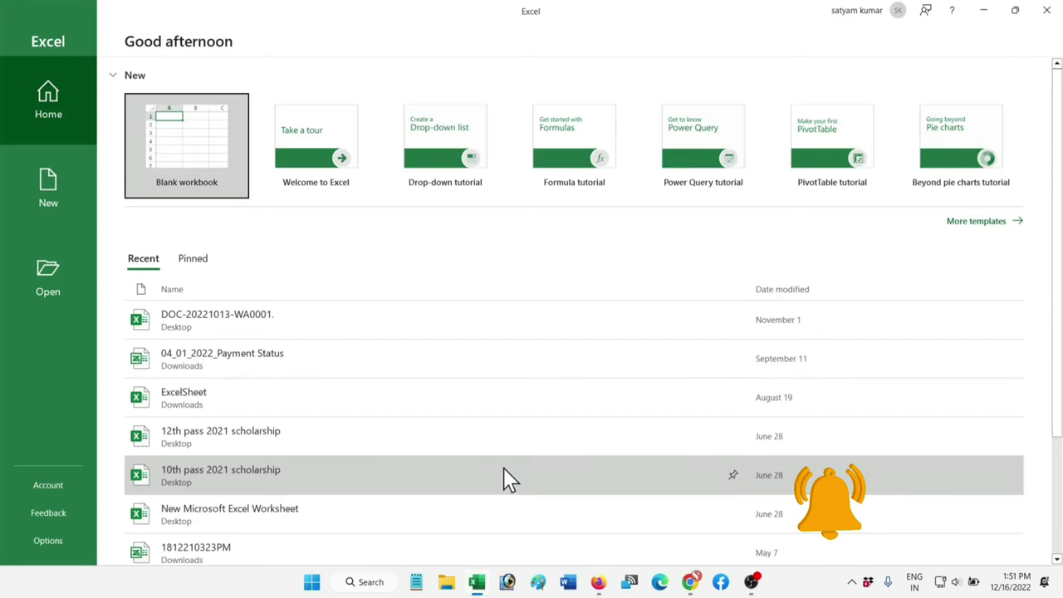
left_click(183, 145)
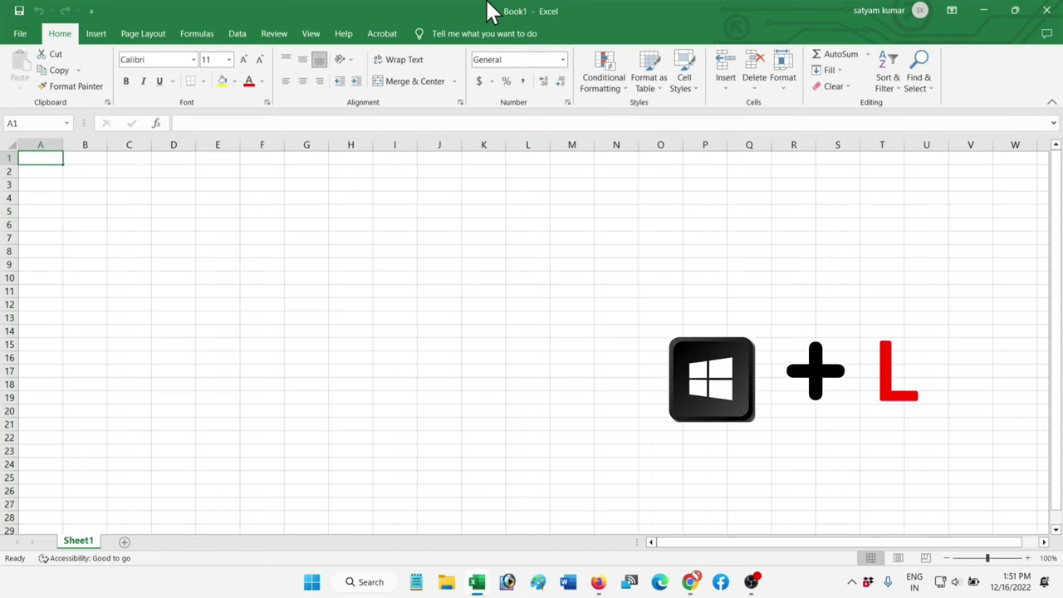
key("super+l")
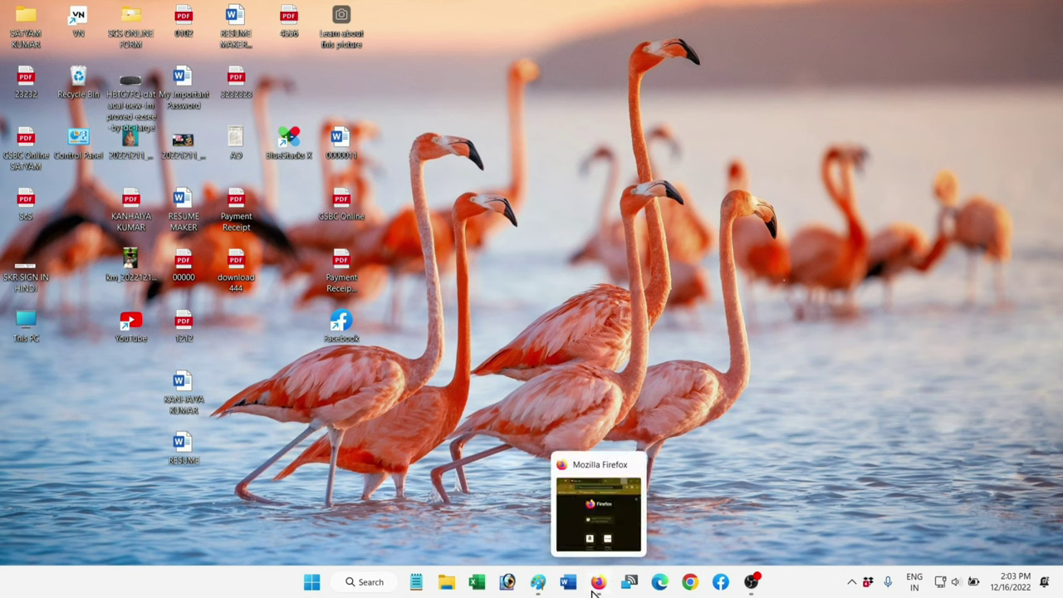
Bring up the Firefox window, reposition it nearer the middle of the desktop and minimize it
left_click(593, 589)
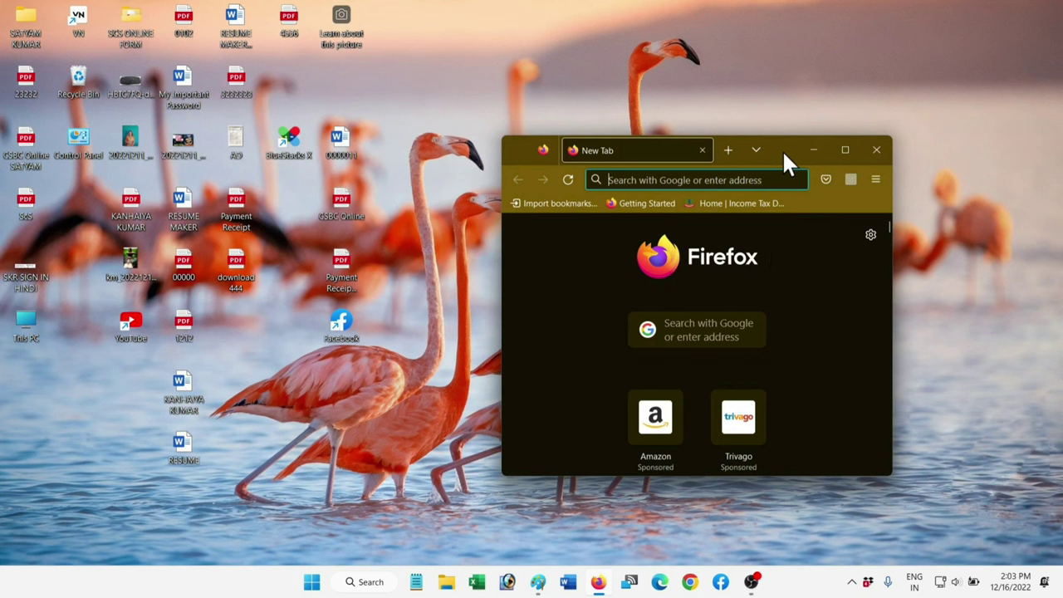
left_click_drag(784, 152, 717, 202)
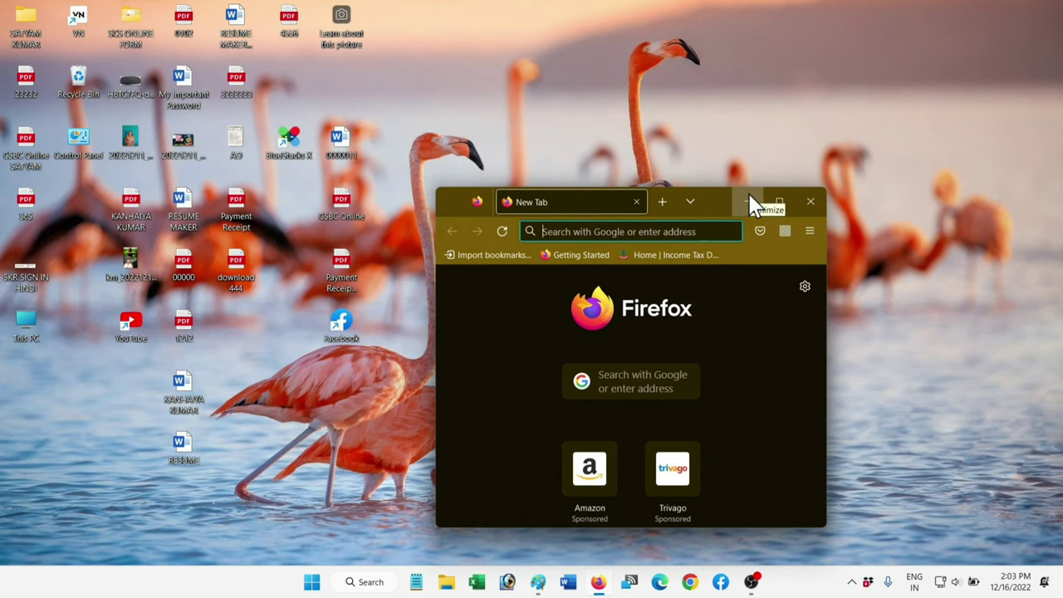
left_click(749, 203)
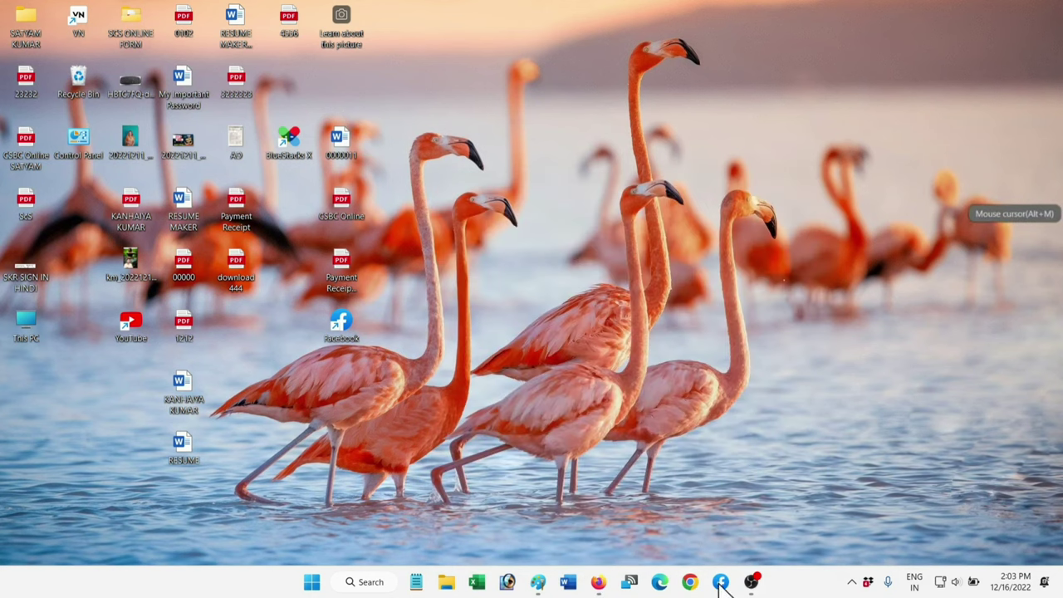
Reopen, maximize and minimize the Firefox window, then bring it back and restore it to its floating size
left_click(599, 582)
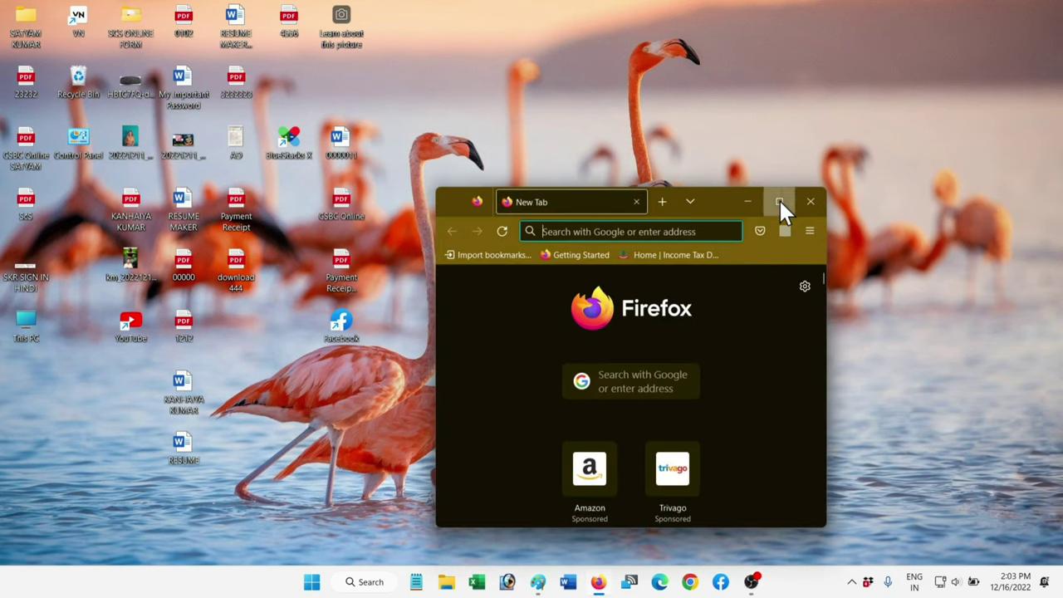
left_click(779, 198)
left_click(984, 14)
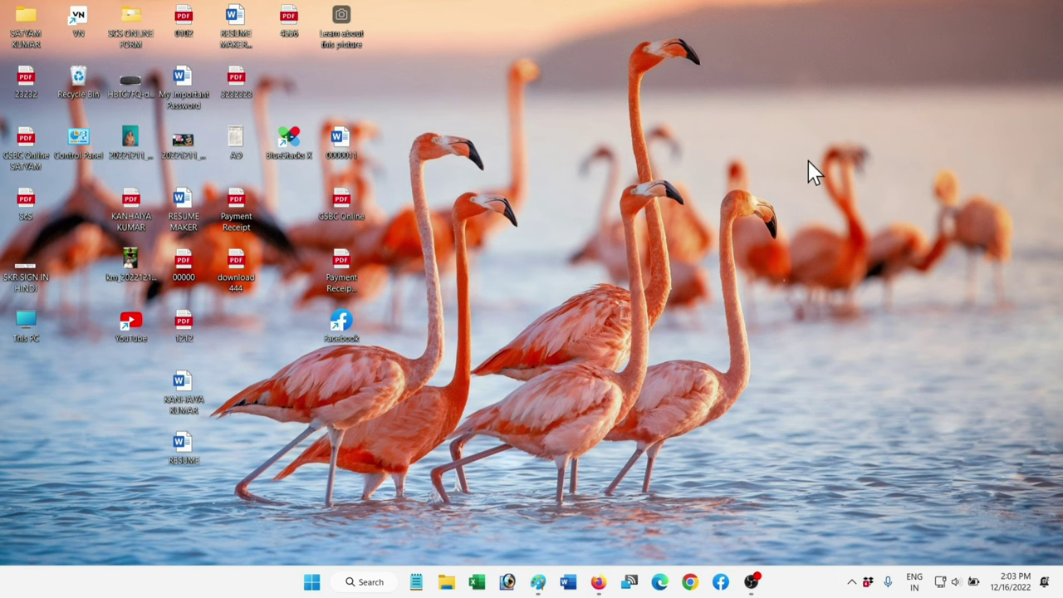
left_click(599, 580)
left_click(1015, 15)
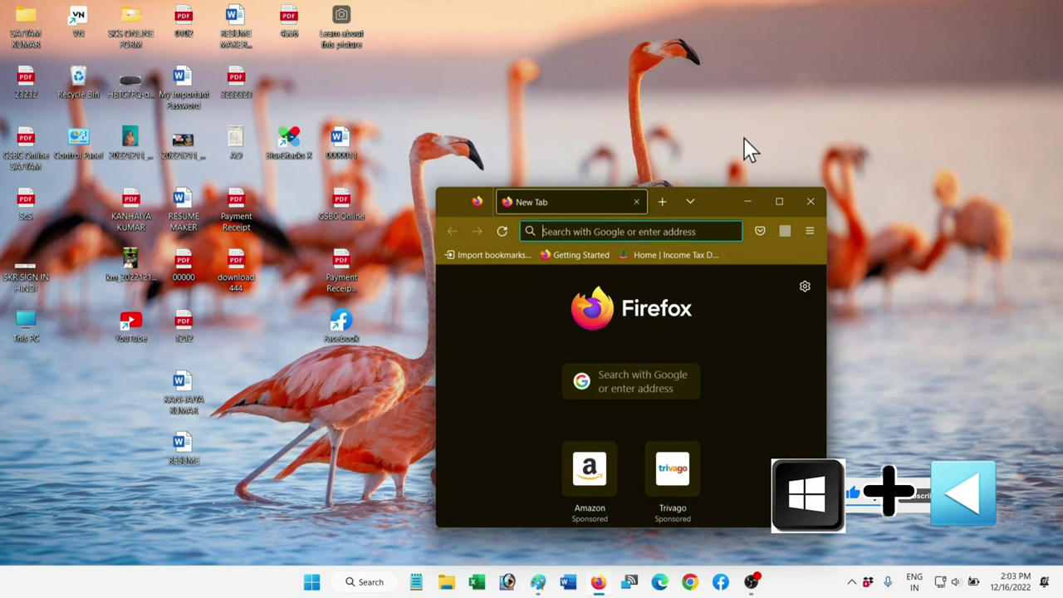
Snap Firefox to the left half of the screen, return it to floating, maximize it and restore it down
key("super+Left")
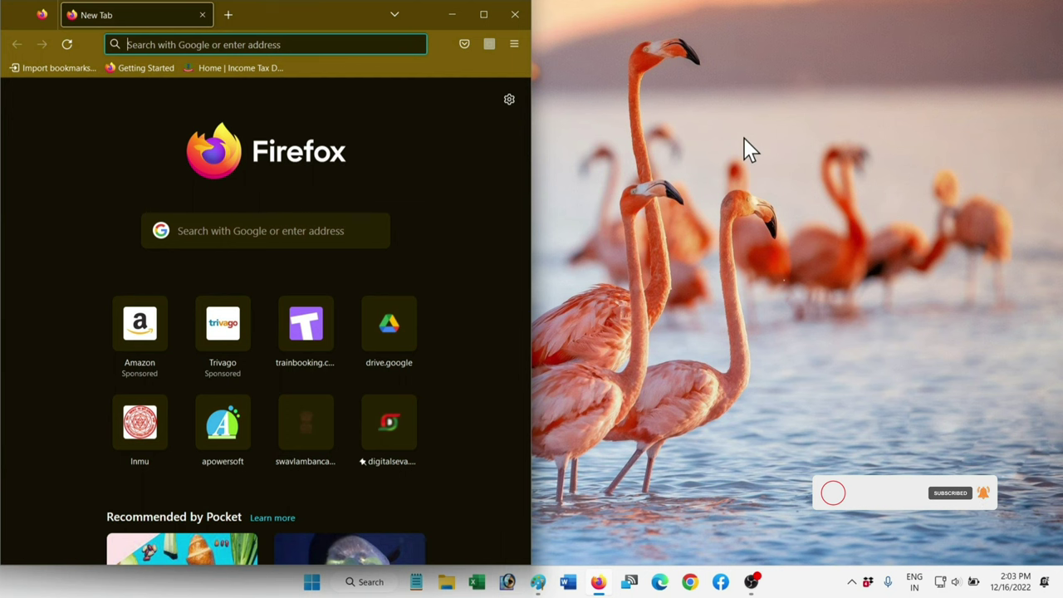
key("super+Right")
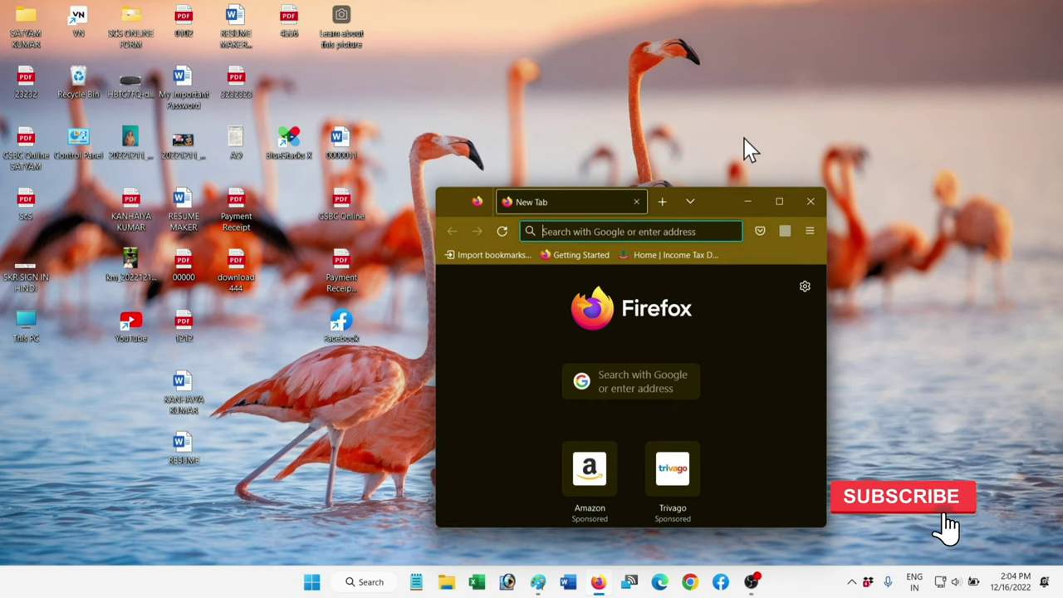
key("super+Up")
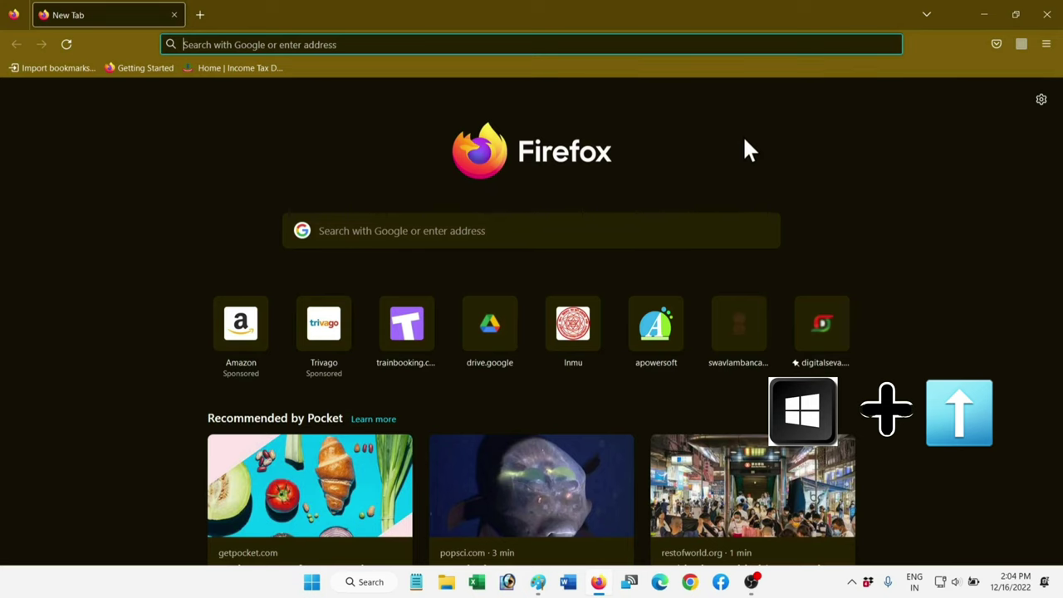
key("super+Down")
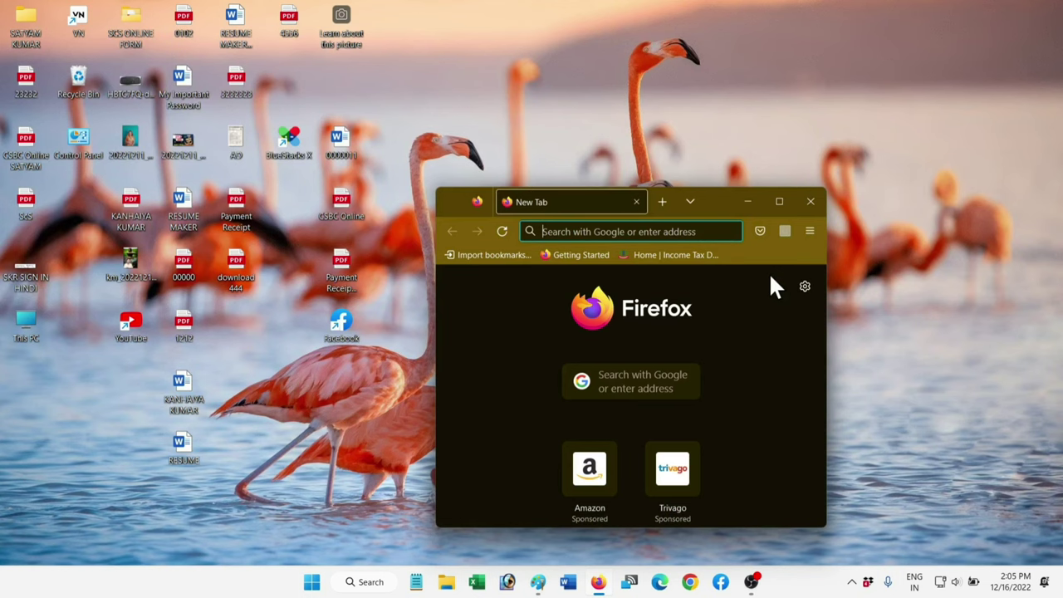
Open and dismiss the Start menu, then hide all open windows to show the desktop and toggle them back
key("super")
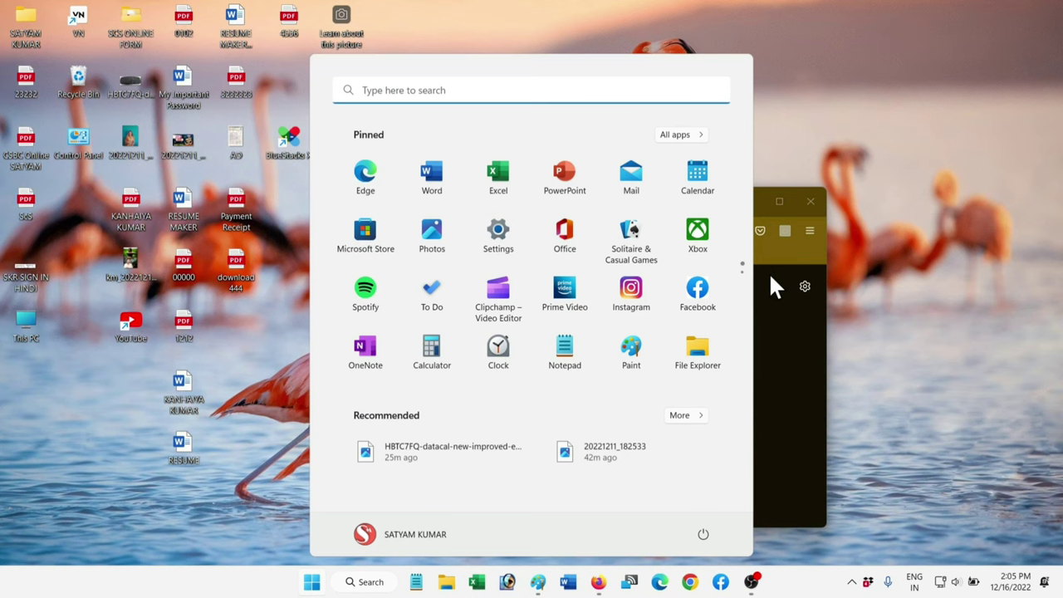
left_click(855, 241)
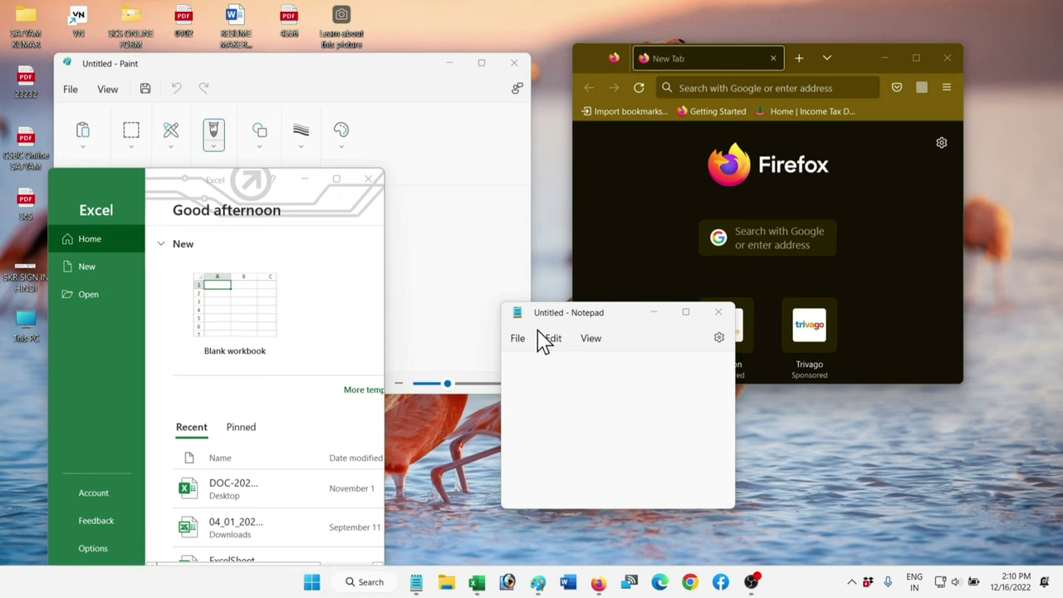
key("super+d")
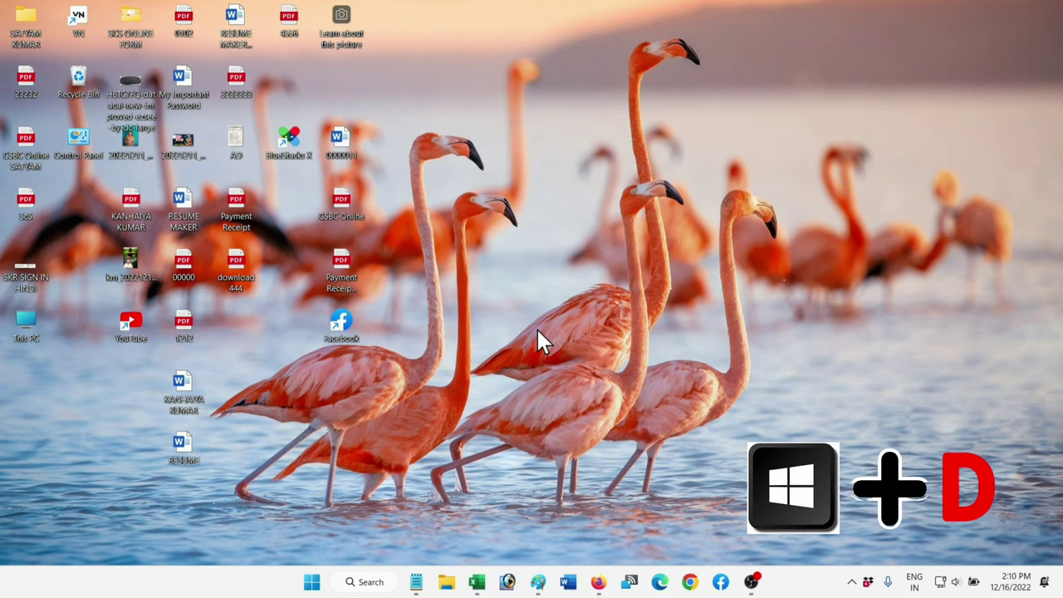
key("super+d")
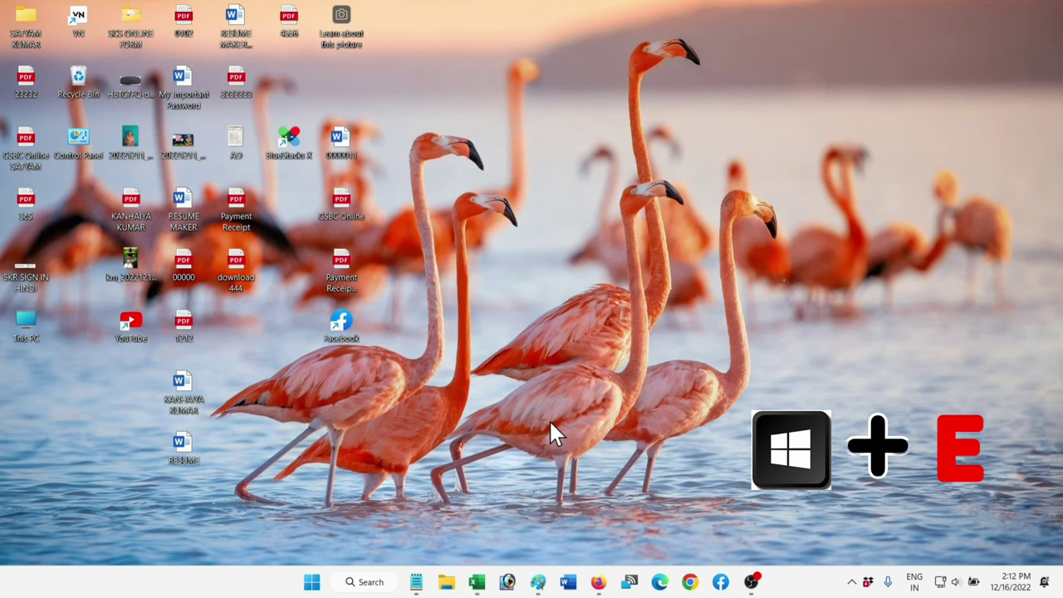
Open File Explorer, then show all open windows in Task View and return to Desktop 1
key("super+e")
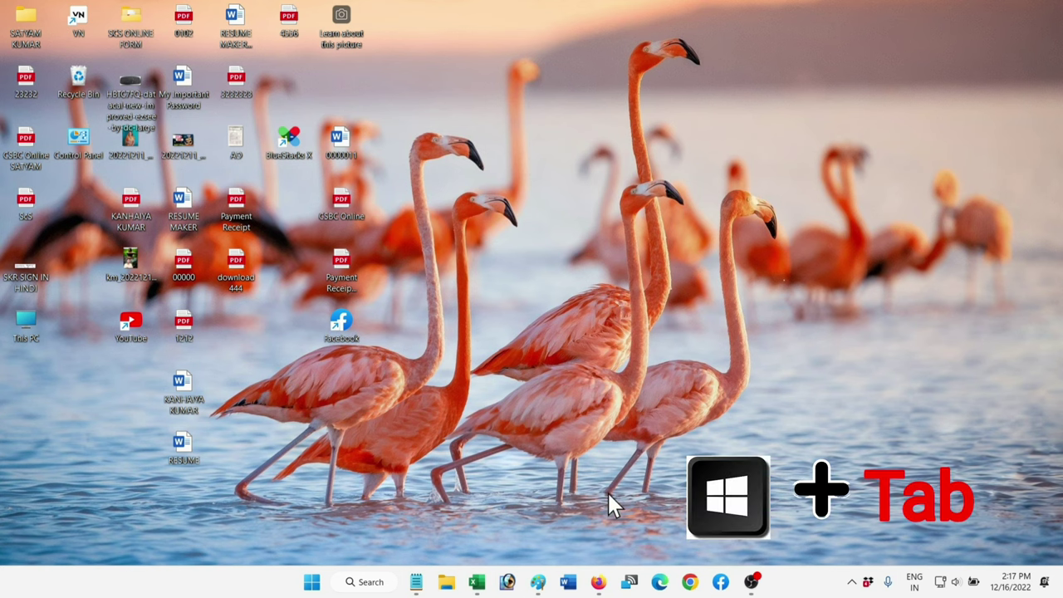
key("super+Tab")
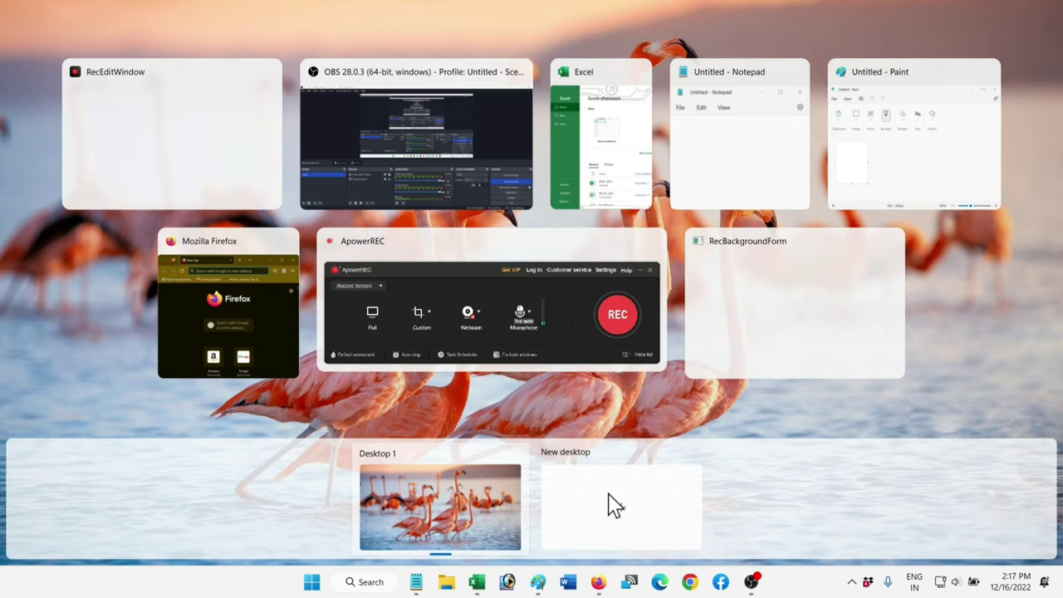
left_click(437, 511)
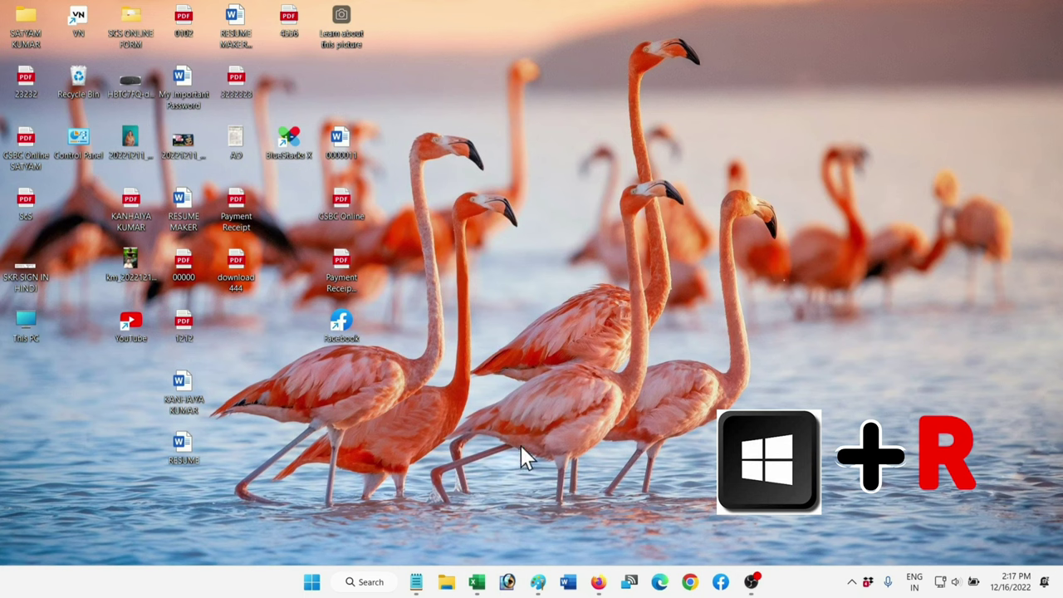
Launch Word from the Run dialog with the winword command and create a blank document
key("super+r")
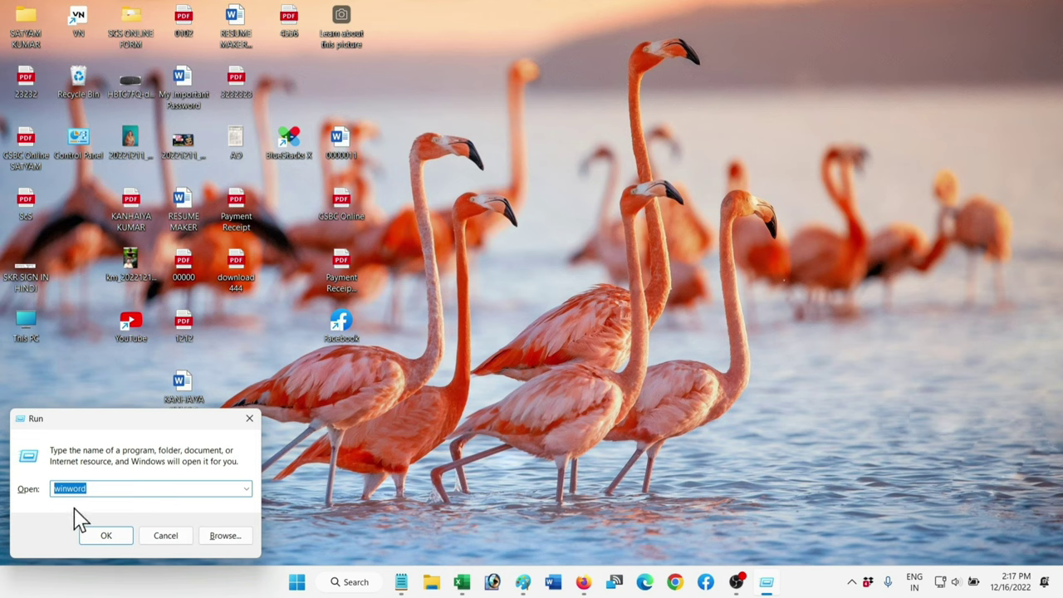
left_click(97, 489)
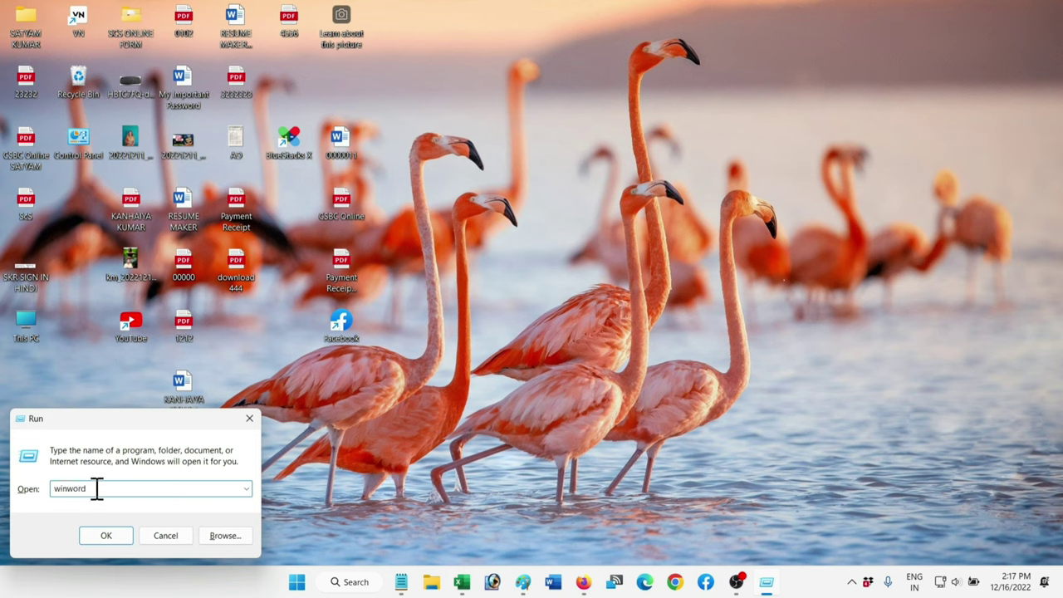
left_click(120, 535)
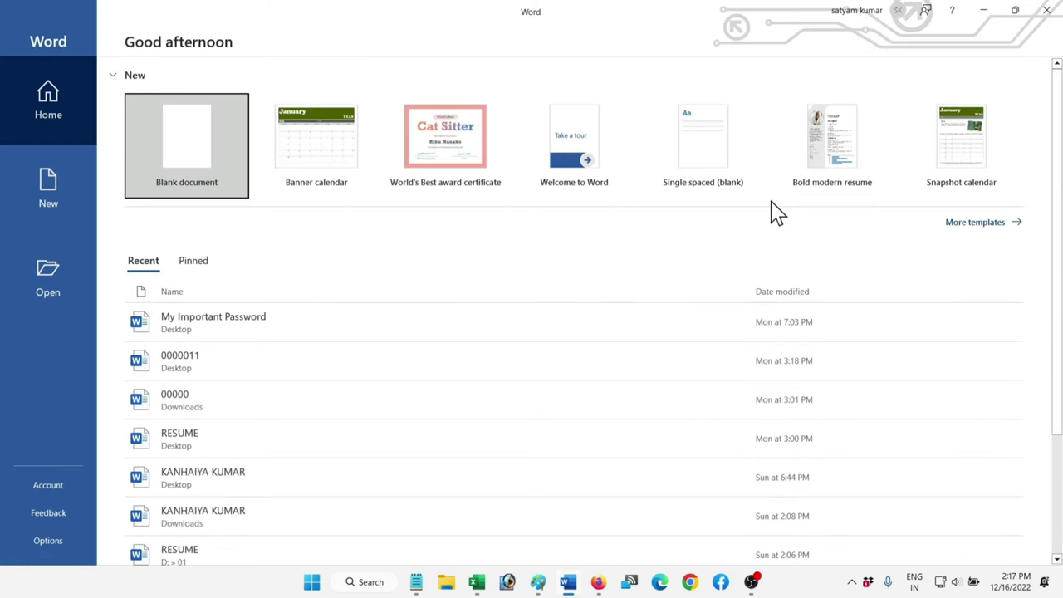
left_click(218, 154)
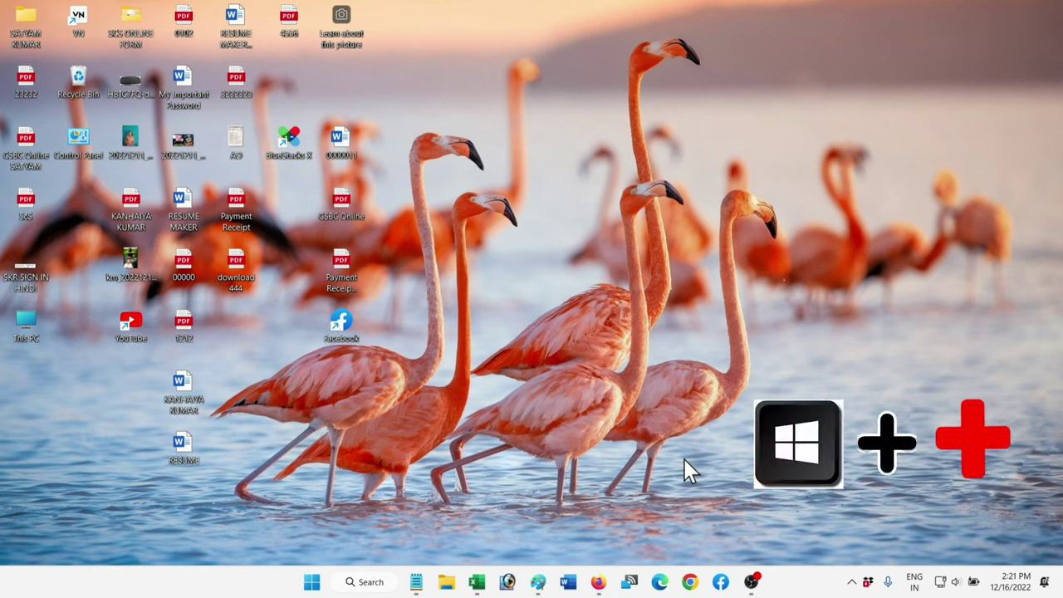
Turn on Magnifier and zoom in to 600% around the Word document icon on the desktop
key("super+plus")
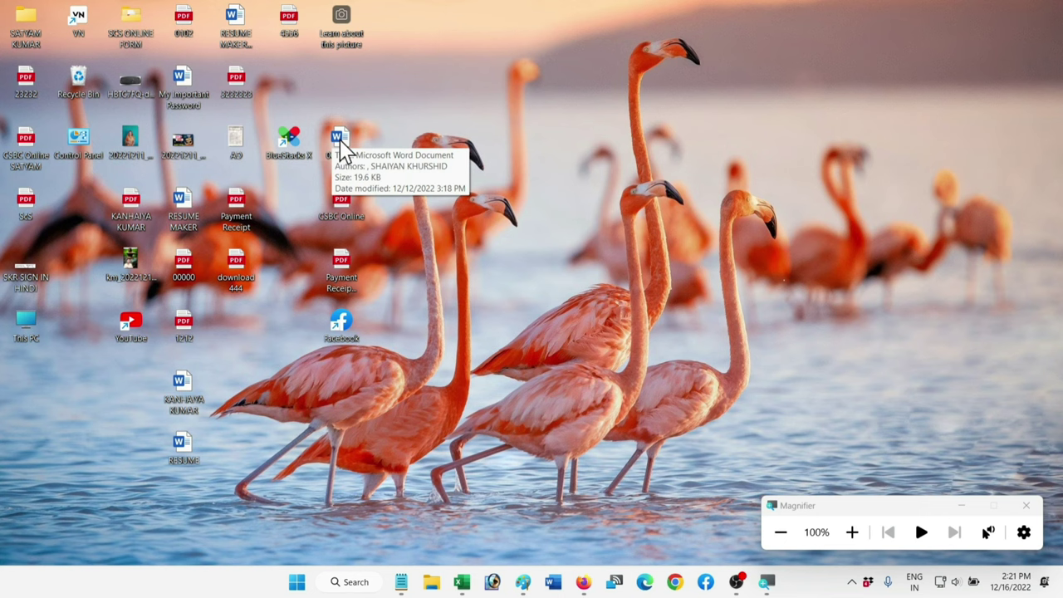
key("super+plus")
key("super+plus")
key("super+plus")
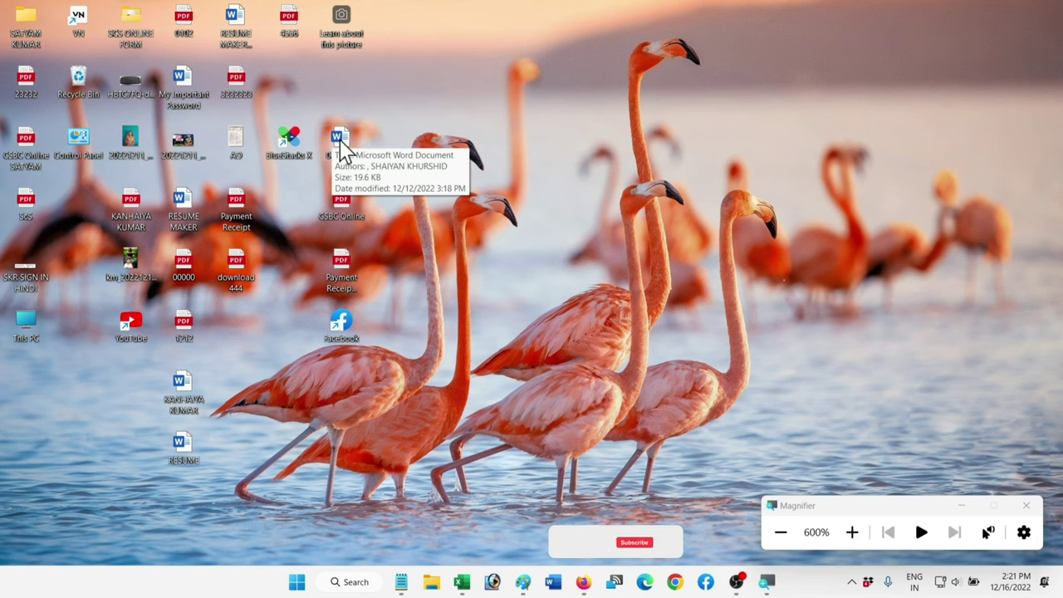
Open the Start menu, reduce the Magnifier zoom back to 100% and dismiss the menu
key("super")
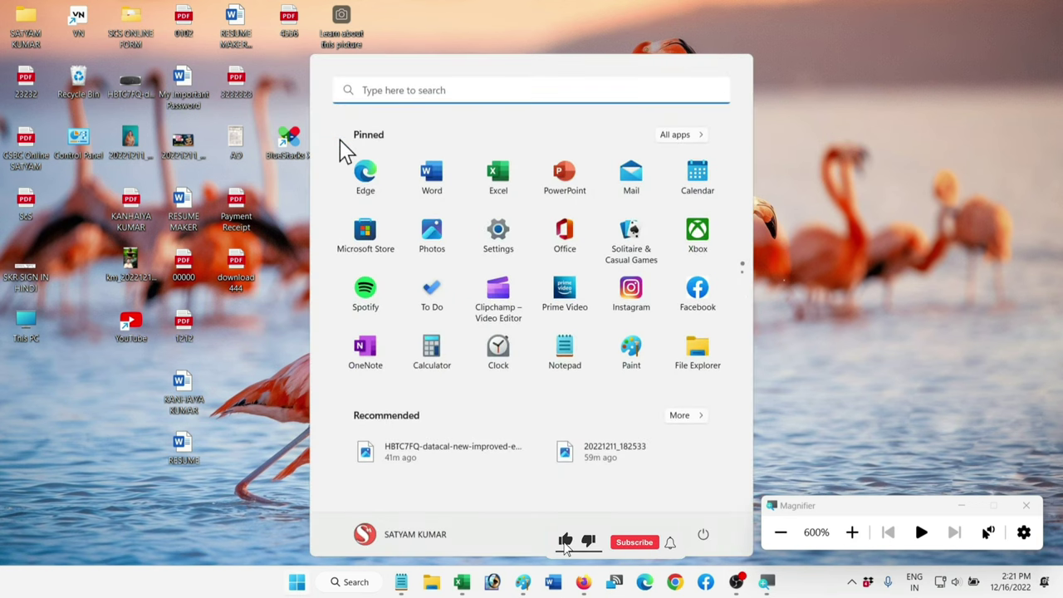
key("super+minus")
key("super+minus")
key("super+minus")
key("super+minus")
key("super+minus")
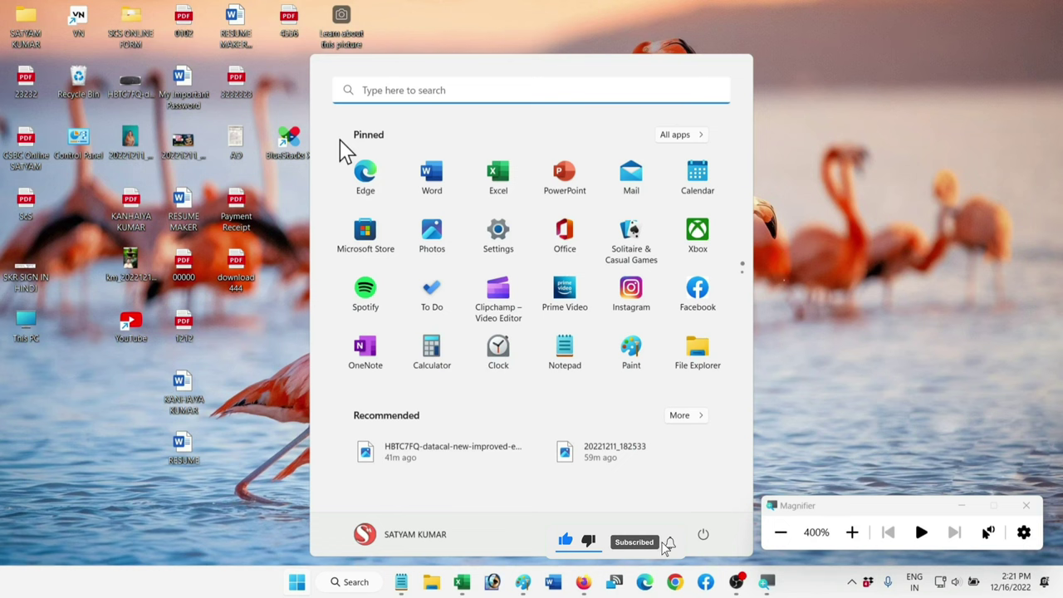
left_click(865, 192)
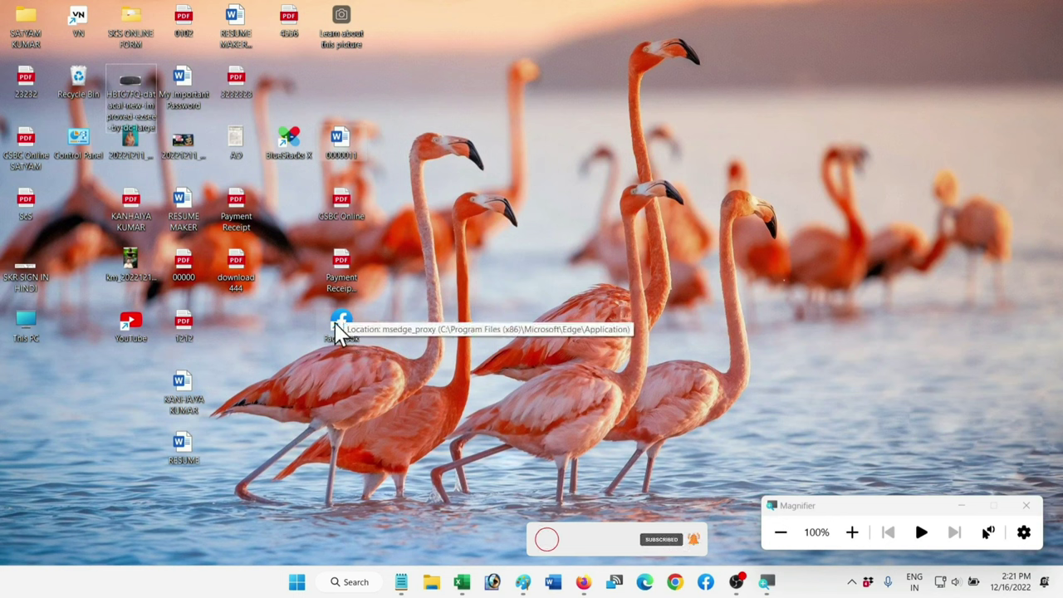
Magnify the area around the Facebook desktop shortcut to 500%
key("super+plus")
key("super+plus")
key("super+plus")
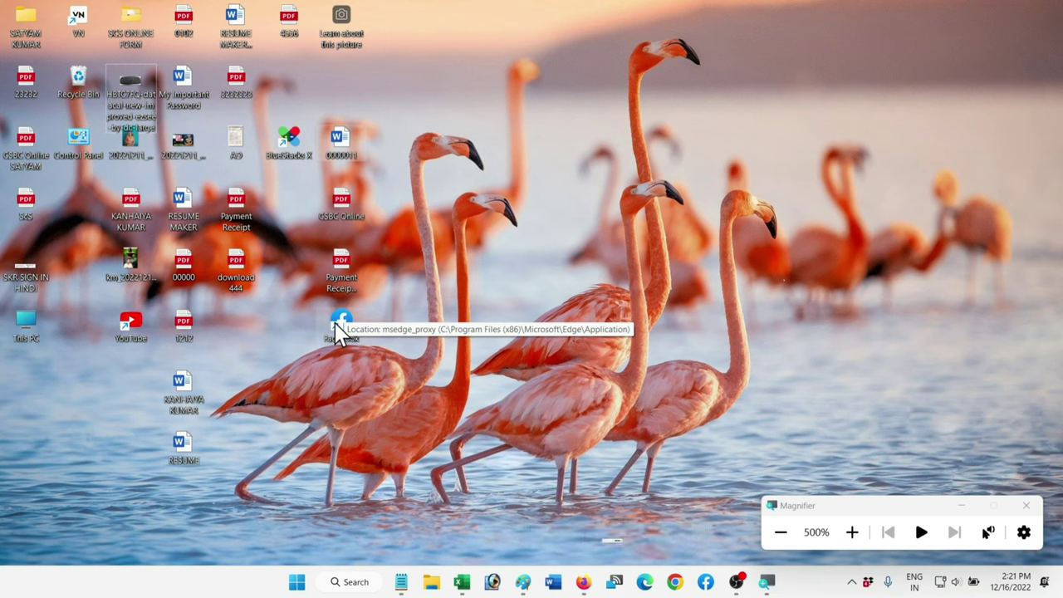